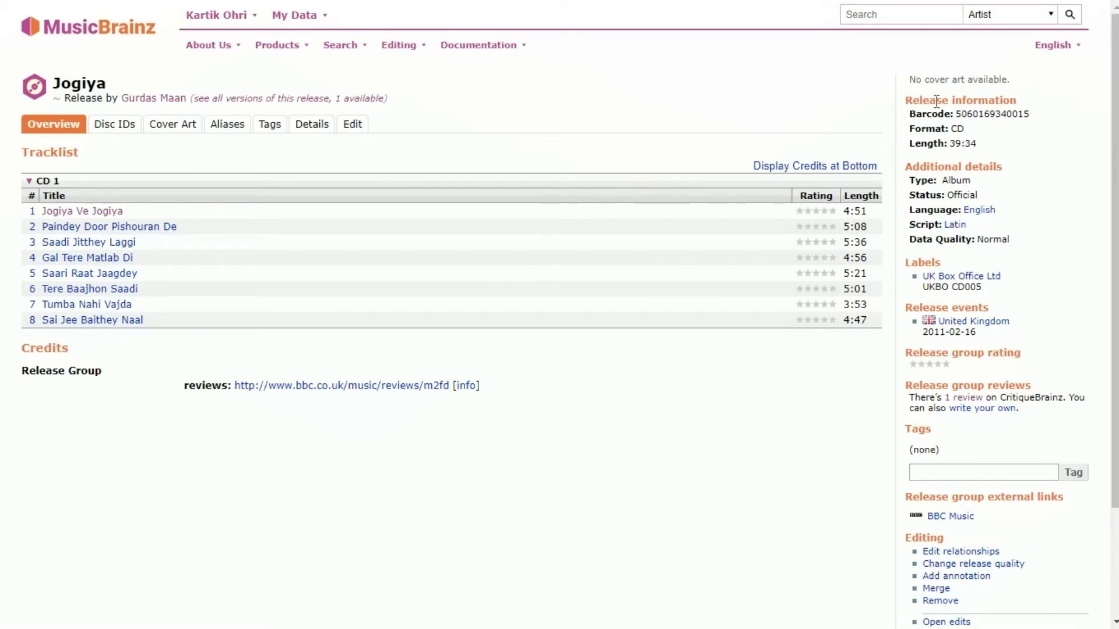
Add the coverart folder images e7b94ce6b6be9780df48c42c8ba0e1cb27ce4ad4.jpg and Gurdas-maan-JOgiya-POster.jpg as new cover art for the Jogiya release
{"action": "left_click", "coordinate": [184, 126]}
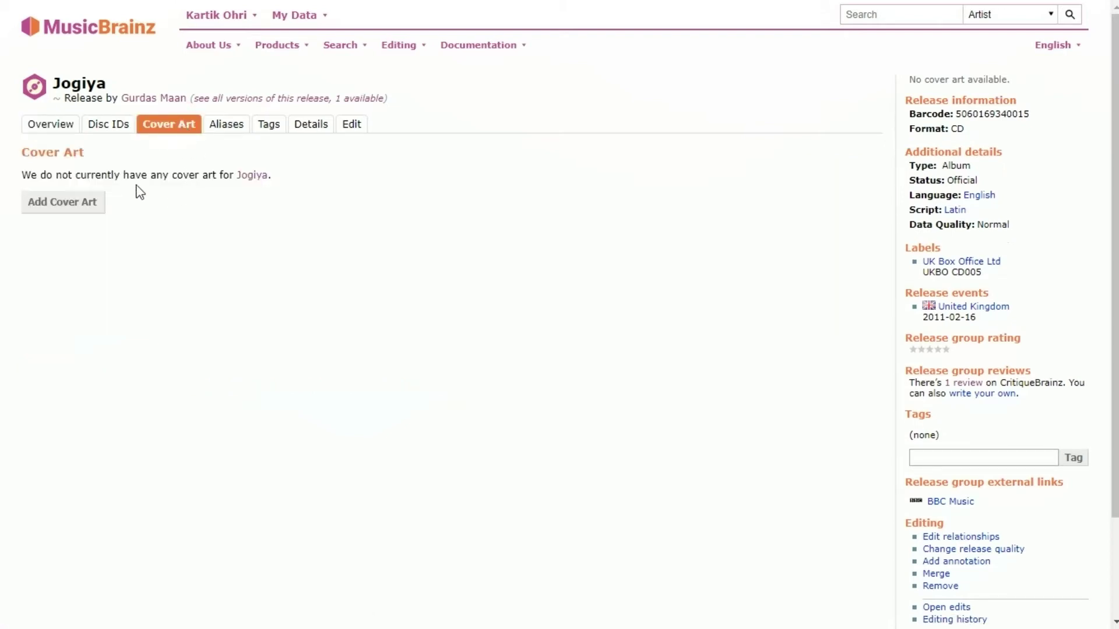
{"action": "left_click", "coordinate": [86, 214]}
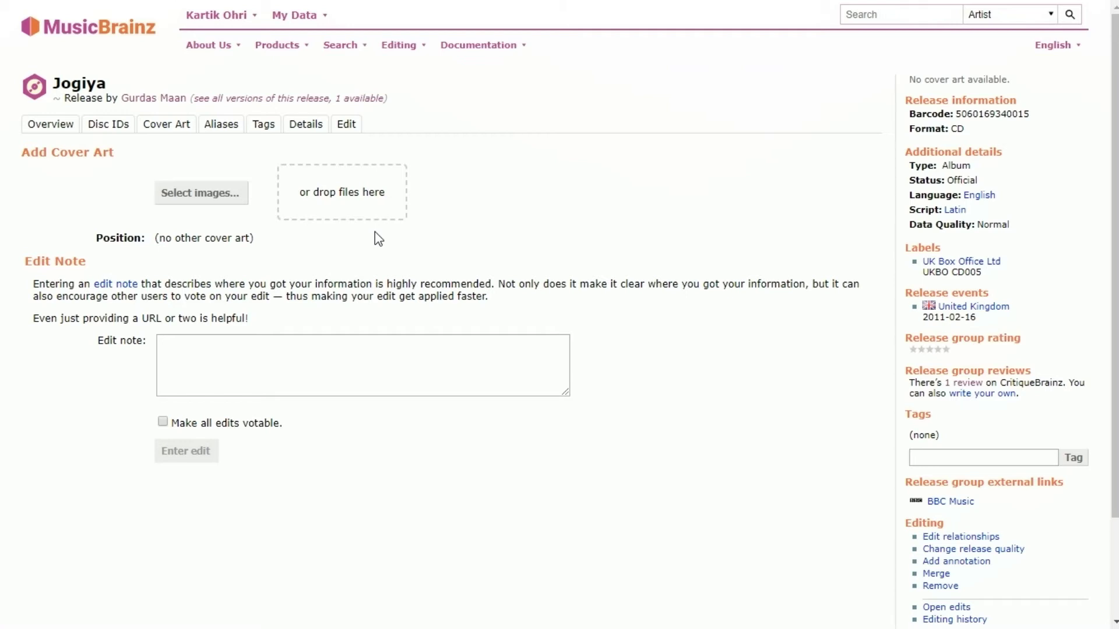
{"action": "left_click", "coordinate": [217, 205]}
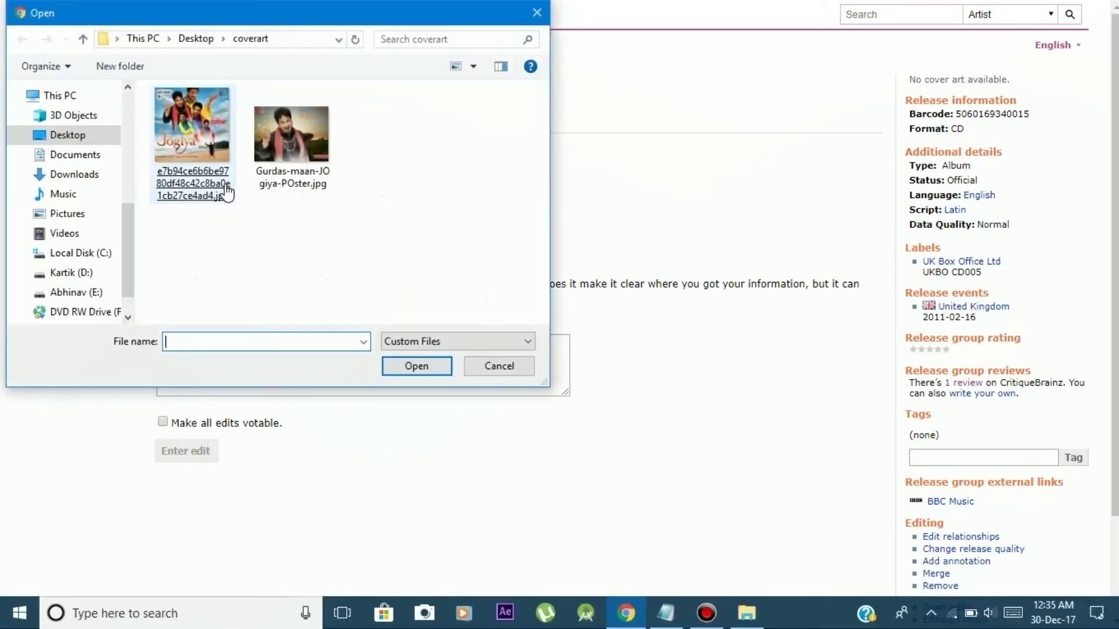
{"action": "double_click", "coordinate": [226, 191]}
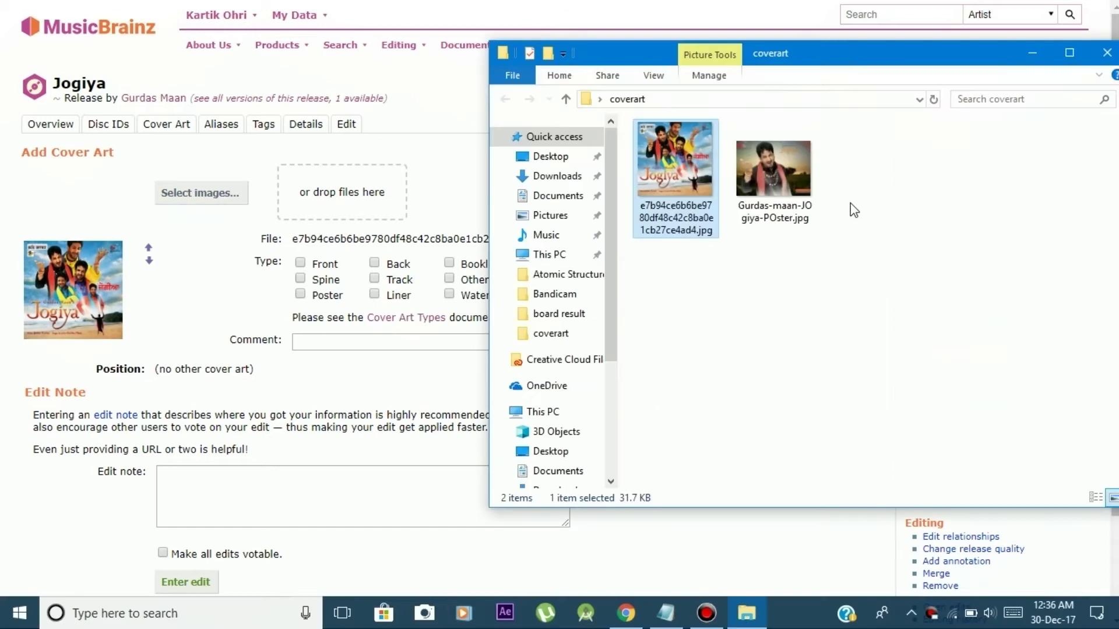
{"action": "left_click_drag", "start_coordinate": [857, 211], "coordinate": [391, 205]}
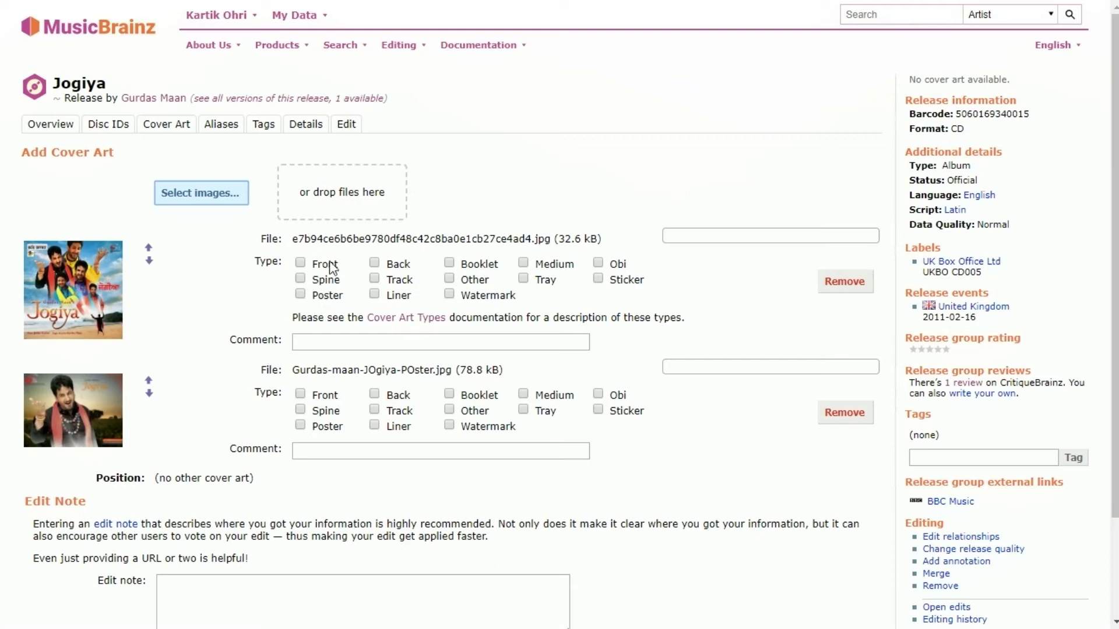
Consult the Cover Art Types documentation for descriptions of the possible image types
{"action": "left_click", "coordinate": [366, 294]}
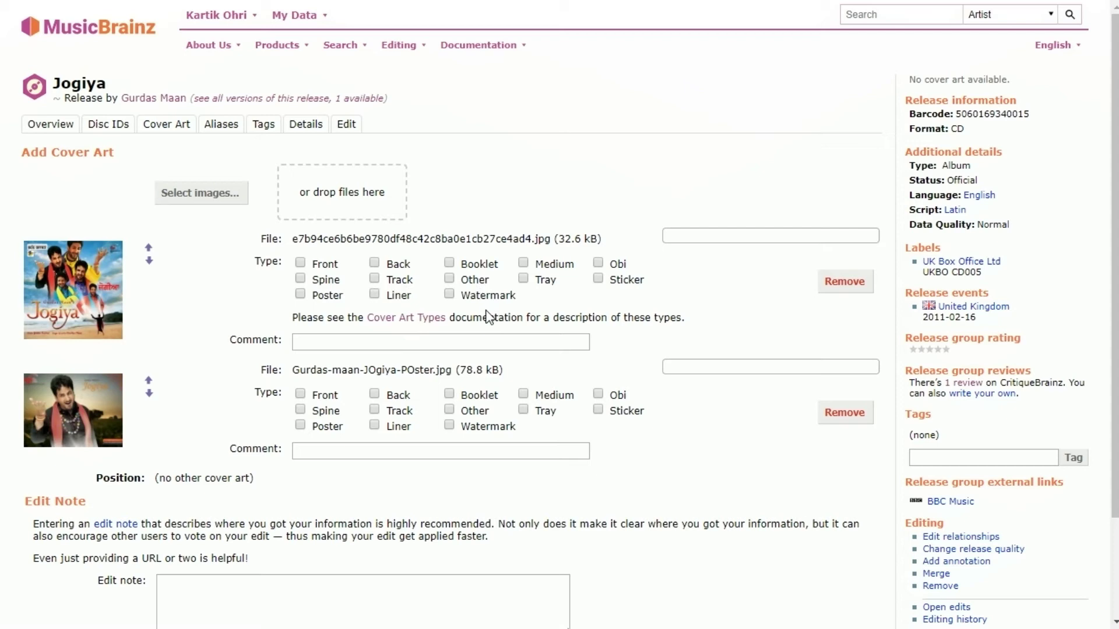
{"action": "left_click", "coordinate": [439, 317]}
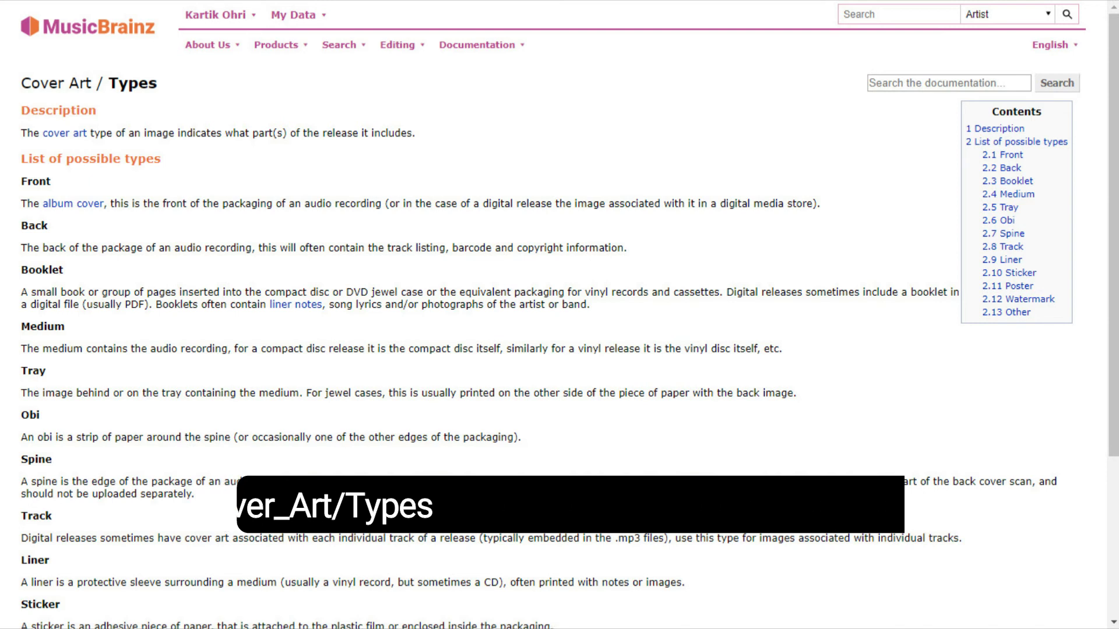
{"action": "scroll", "coordinate": [560, 315], "scroll_direction": "down", "scroll_amount": 4}
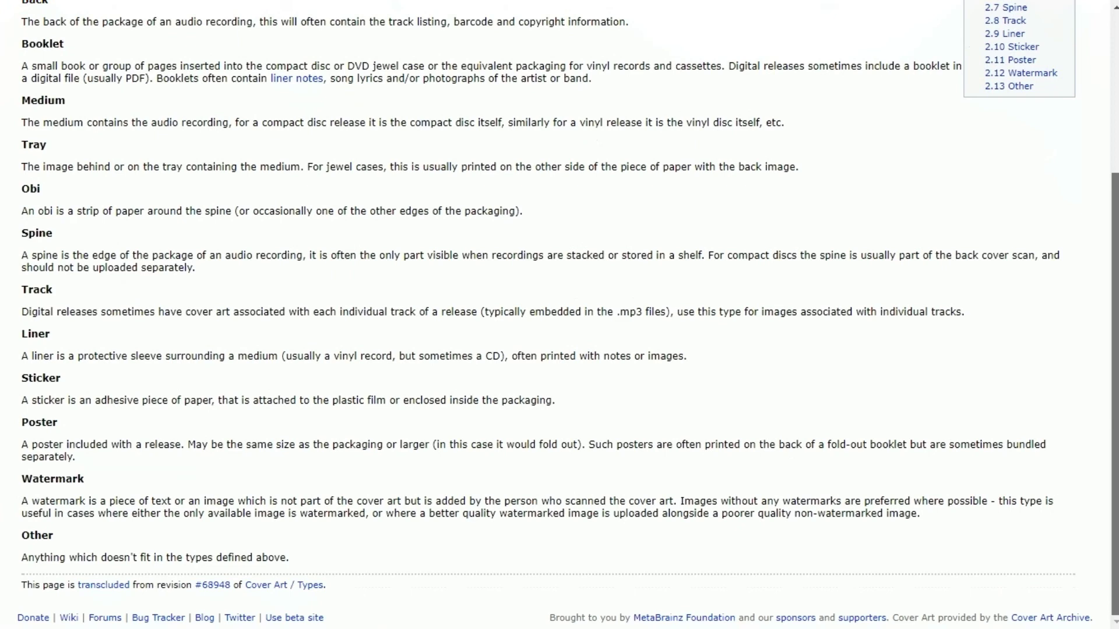
{"action": "scroll", "coordinate": [559, 315], "scroll_direction": "up", "scroll_amount": 3}
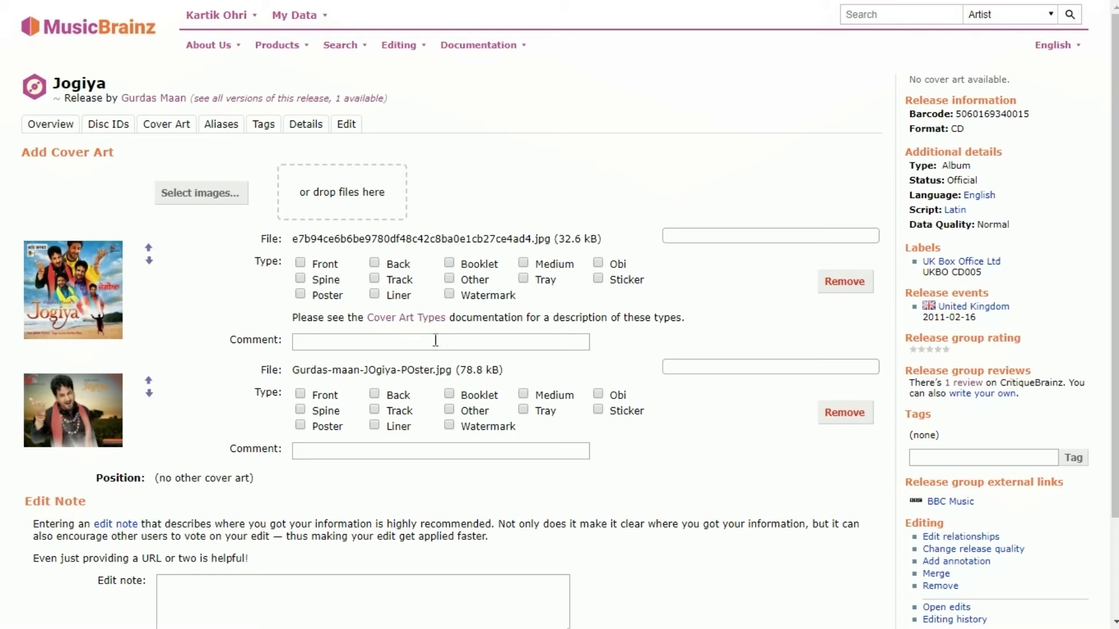
Move the album cover image below the poster image, and move it back to first place
{"action": "left_click", "coordinate": [149, 261]}
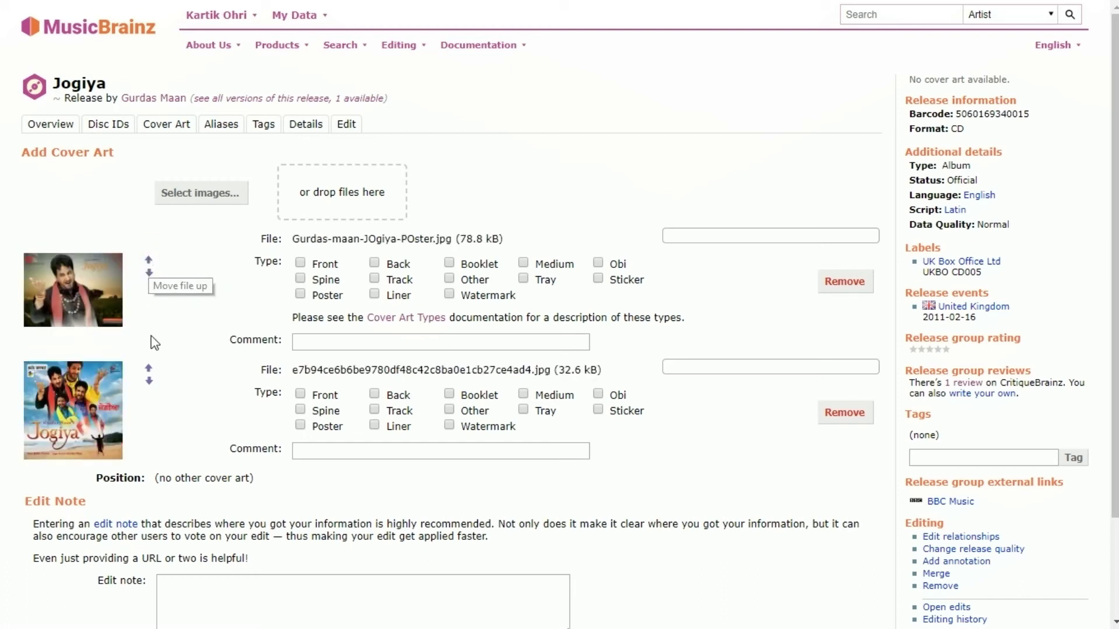
{"action": "left_click", "coordinate": [148, 369]}
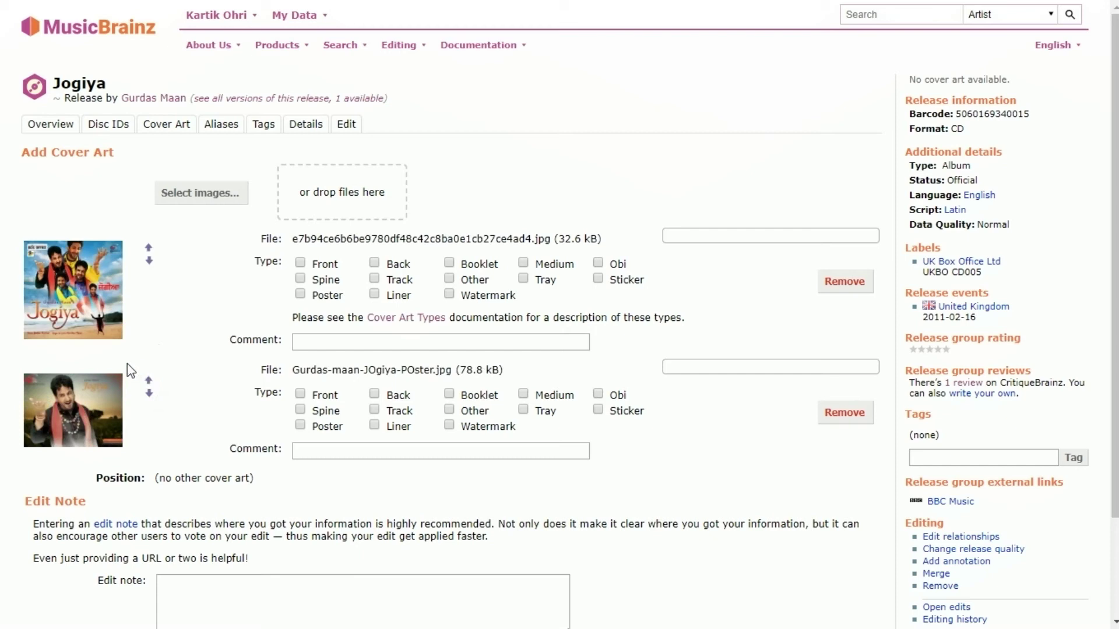
Set the album cover image's type to Front and the poster image's type to Poster
{"action": "left_click", "coordinate": [300, 263]}
{"action": "left_click", "coordinate": [300, 426]}
Write the edit note "This is CD release but found exact digital matches to the CD cover art"
{"action": "scroll", "coordinate": [1116, 354], "scroll_direction": "down", "scroll_amount": 1}
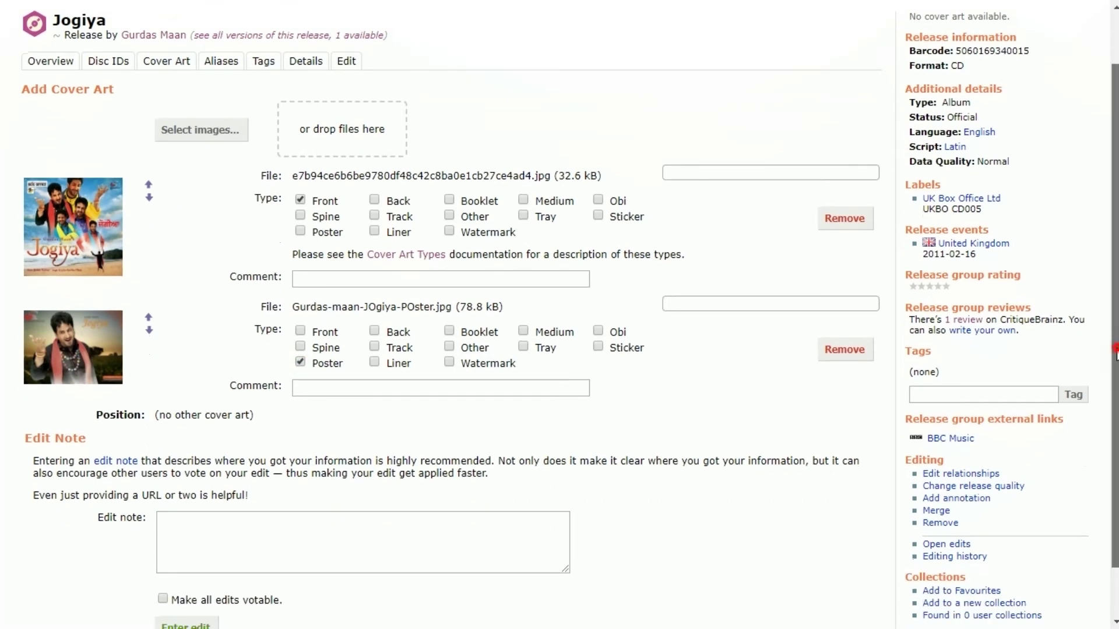
{"action": "scroll", "coordinate": [1116, 354], "scroll_direction": "down", "scroll_amount": 1}
{"action": "left_click", "coordinate": [388, 471]}
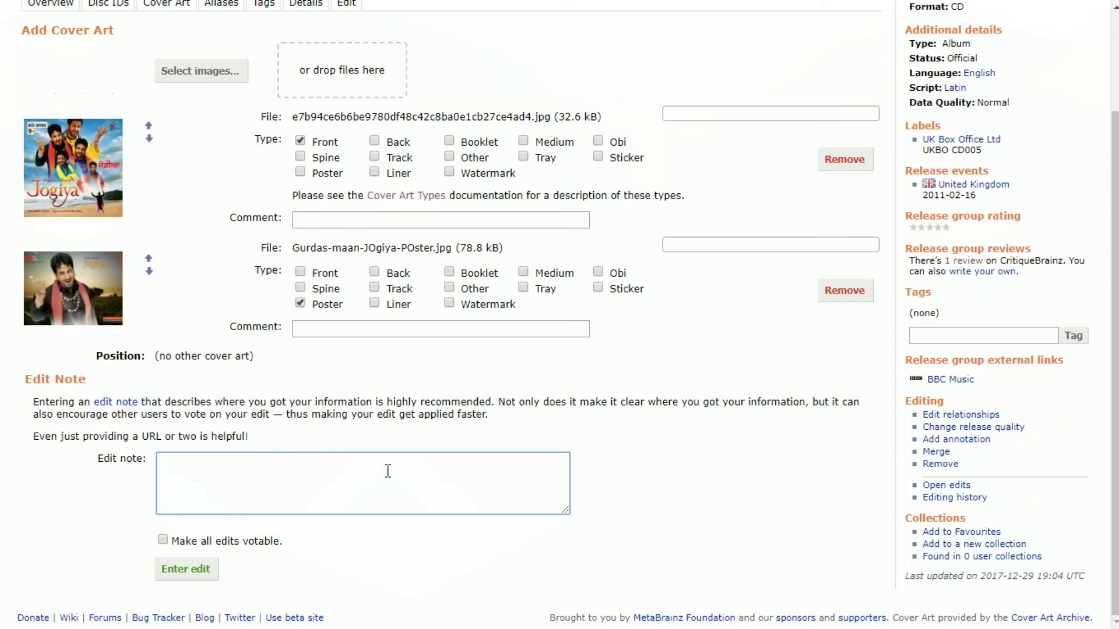
{"action": "type", "text": "This is Cd"}
{"action": "key", "text": "BackSpace"}
{"action": "type", "text": "d"}
{"action": "key", "text": "BackSpace"}
{"action": "type", "text": "D release but found exact images to the"}
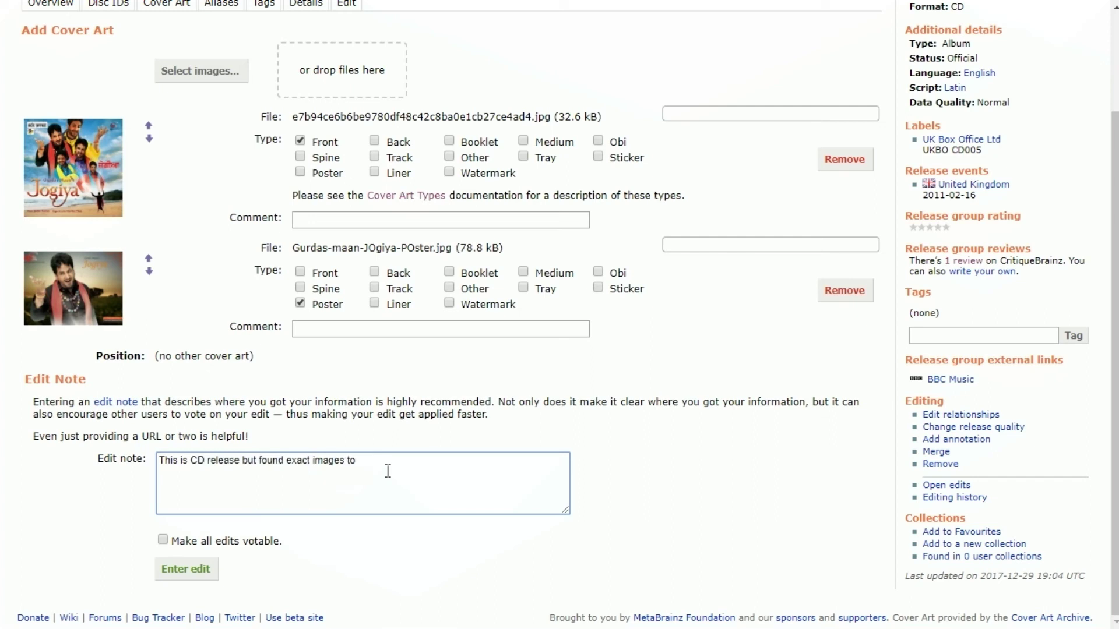
{"action": "key", "text": "BackSpace"}
{"action": "key", "text": "BackSpace"}
{"action": "key", "text": "BackSpace"}
{"action": "key", "text": "BackSpace"}
{"action": "key", "text": "BackSpace"}
{"action": "key", "text": "BackSpace"}
{"action": "key", "text": "BackSpace"}
{"action": "key", "text": "BackSpace"}
{"action": "key", "text": "BackSpace"}
{"action": "key", "text": "BackSpace"}
{"action": "key", "text": "BackSpace"}
{"action": "key", "text": "BackSpace"}
{"action": "key", "text": "BackSpace"}
{"action": "type", "text": "matches to the CD cover art"}
{"action": "left_click", "coordinate": [312, 460]}
{"action": "type", "text": "digital"}
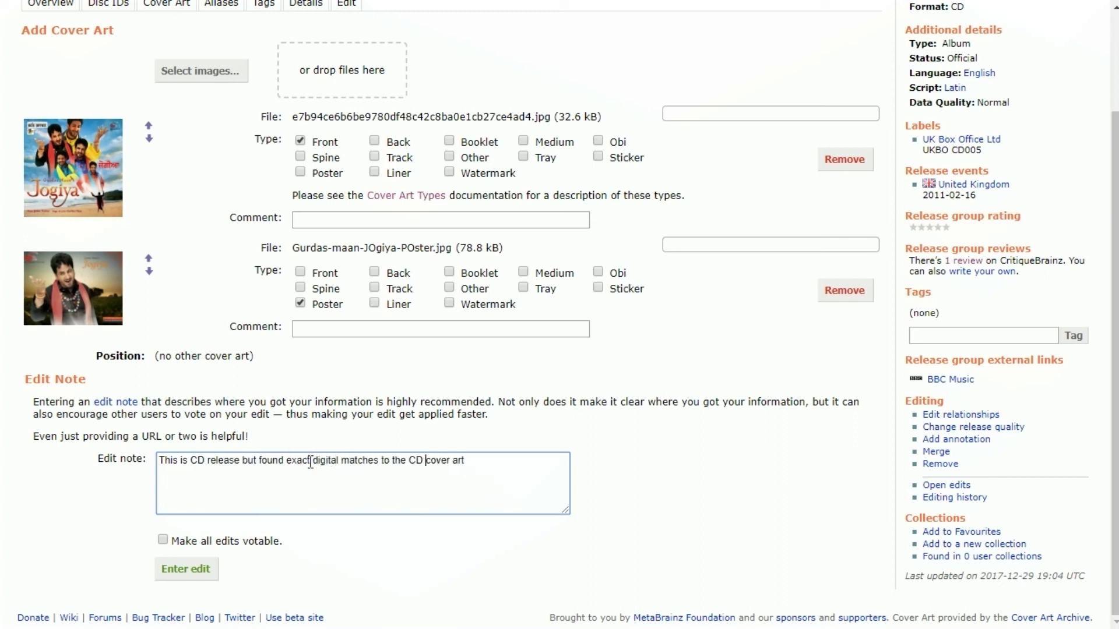
{"action": "key", "text": "End"}
{"action": "type", "text": "."}
{"action": "type", "text": "https://itunes.apple.com/gb/album/jogiya/422295841"}
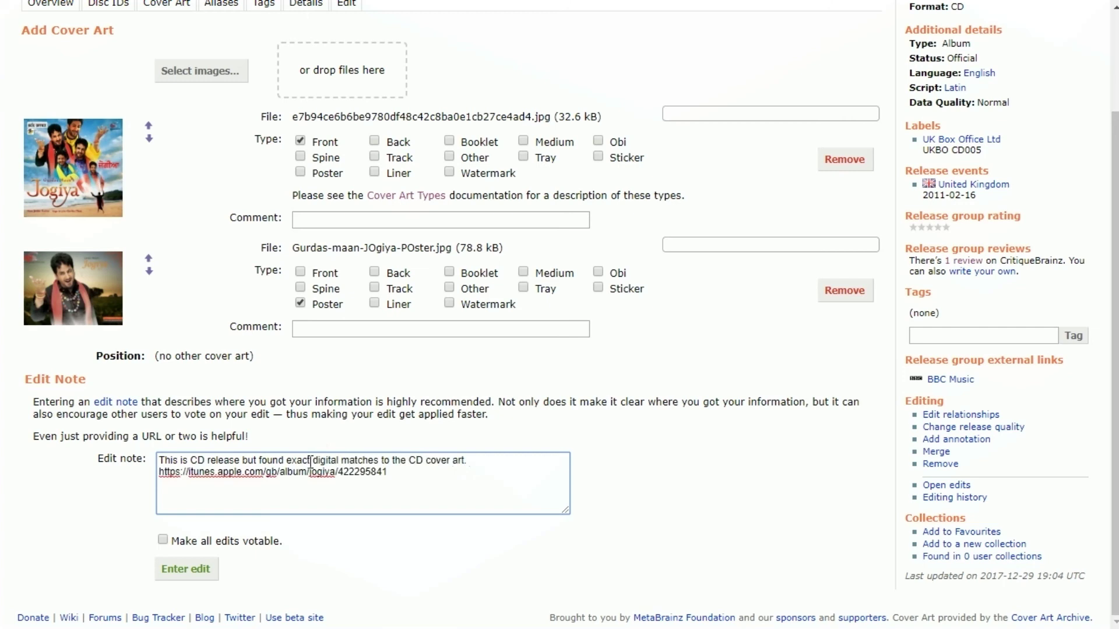
{"action": "left_click", "coordinate": [205, 570]}
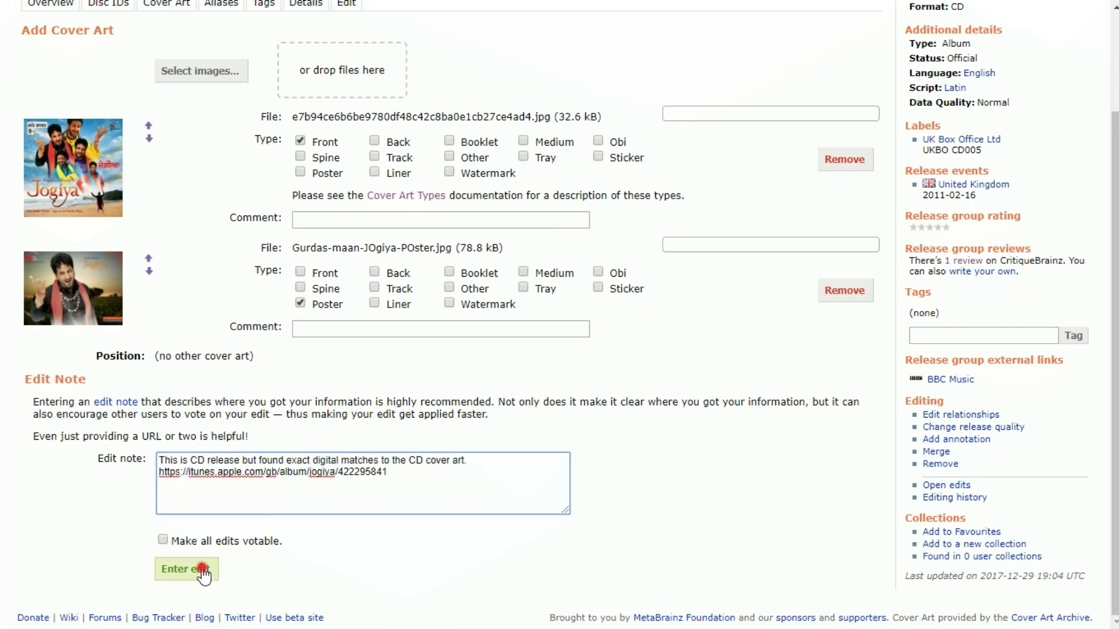